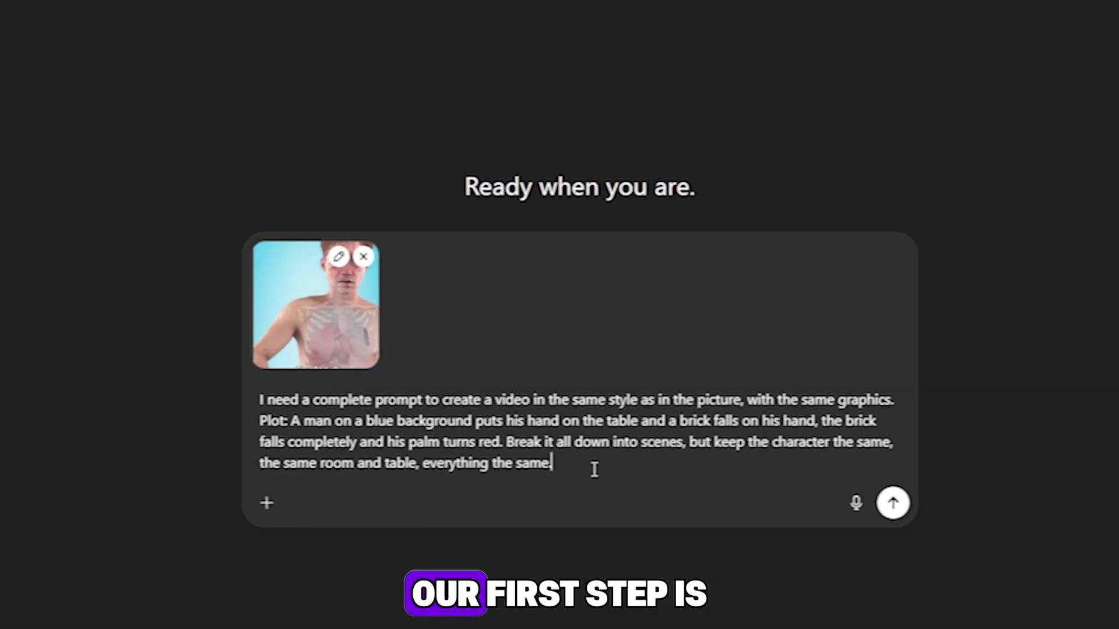
Submit the picture with the scene-breakdown request and review the returned six-scene video prompt.
left_click_drag(594, 469, 202, 411)
left_click(564, 457)
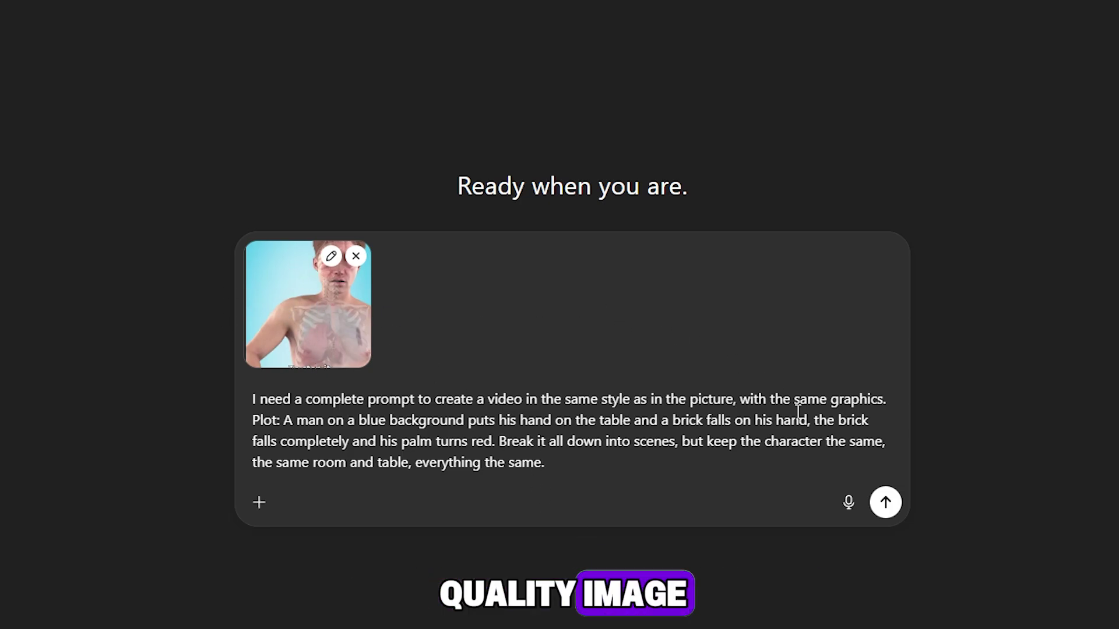
left_click(886, 502)
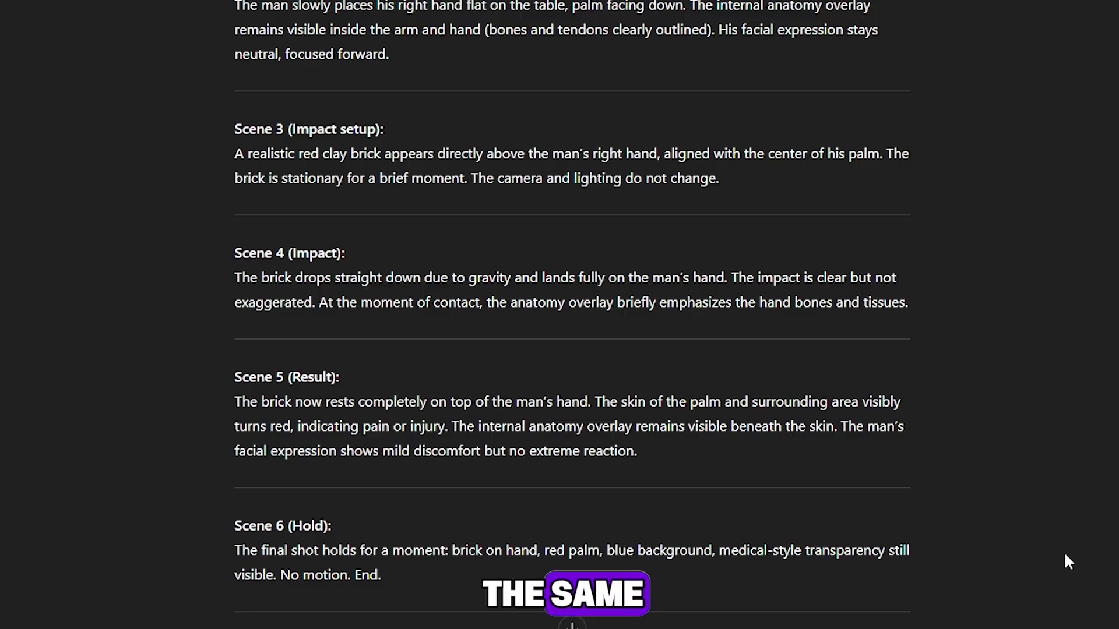
scroll(1065, 552, "up", 12)
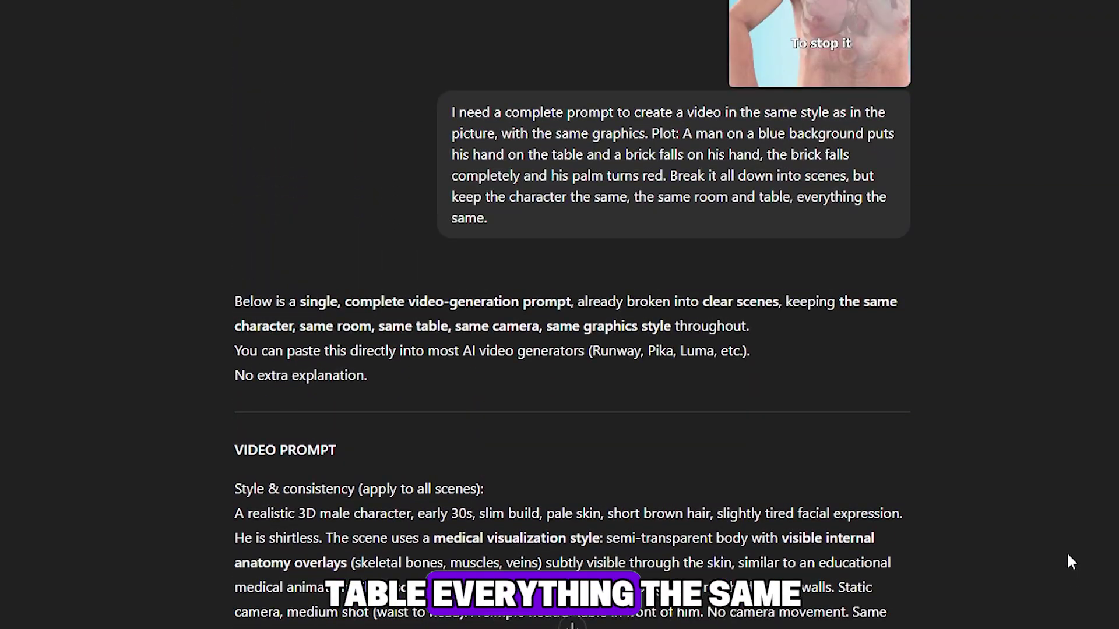
scroll(1068, 557, "down", 6)
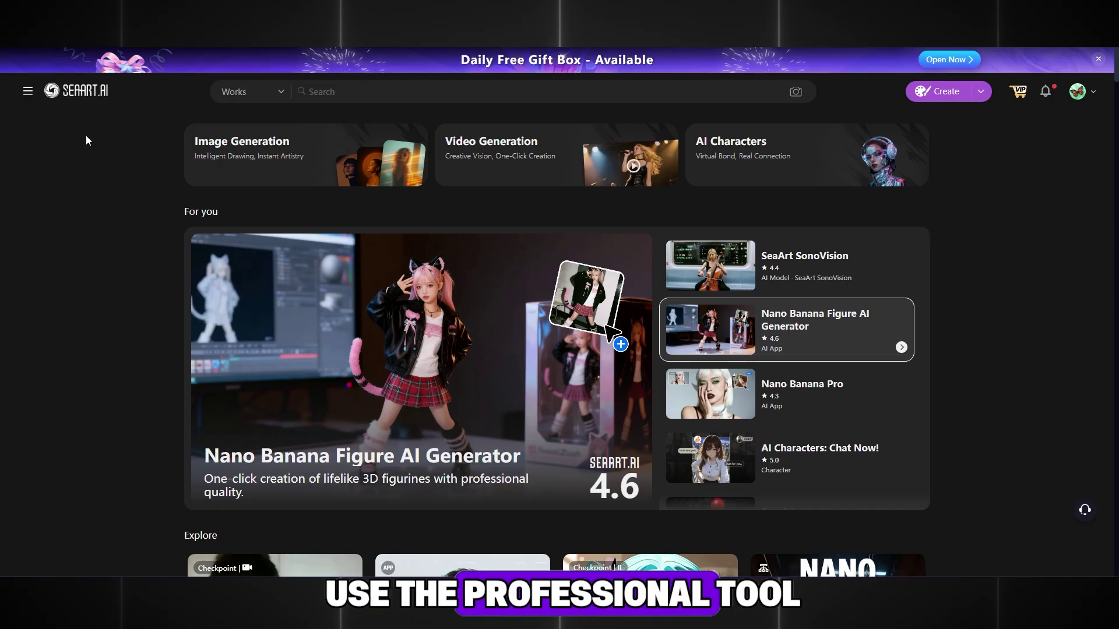
Paste the realistic 3D shirtless-man-at-table prompt into SeaArt's image generator at 9:16 aspect.
left_click(940, 92)
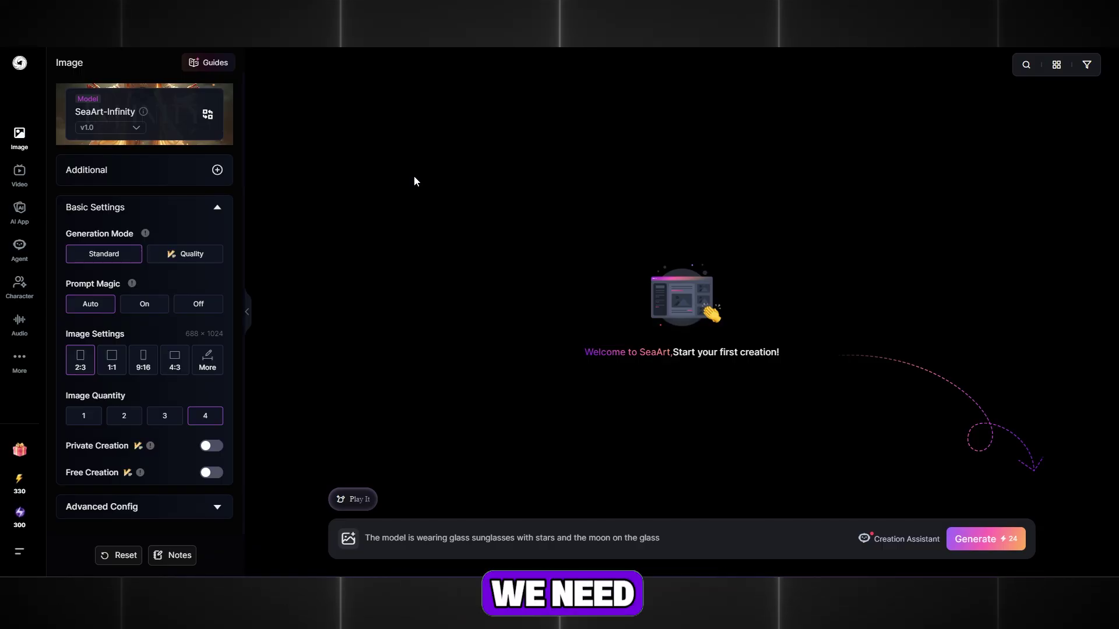
type("A realistic 3D male character, early 30s, slim build, pale skin, short brown hair, slightly tired neutral facial expression. He is shirtless. Natural human skin, fully opaque, no transparency, no anatomy, no medical or x-ray effects. Clean solid light-blue background. Soft studio lighting, evenly lit, no dramatic shadows. Static camera, medium shot from waist to head. A simple neutral table in front of him. No camera movement. Same character, same room, same table in every scene.")
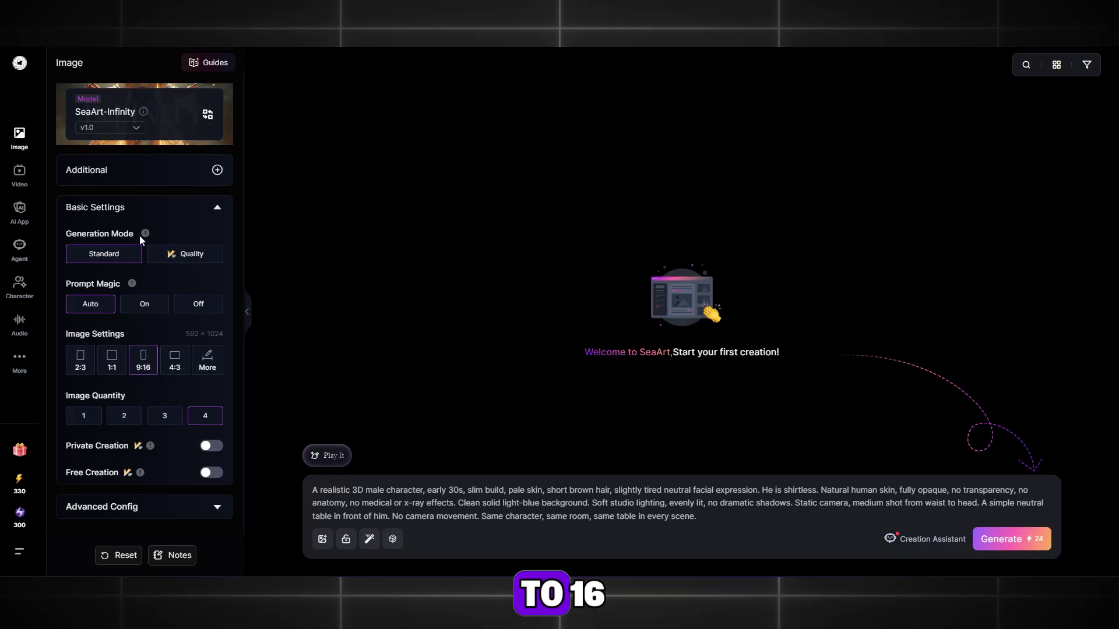
mouse_move(143, 236)
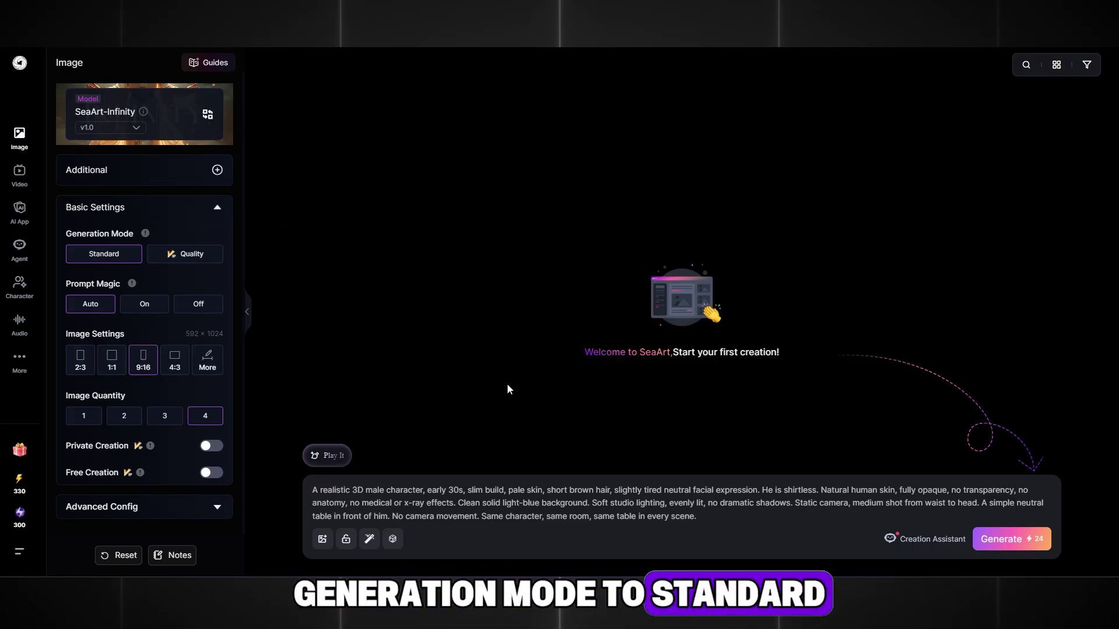
Generate four 592 × 1024 images of the shirtless 3D man and inspect the fourth.
left_click(1017, 545)
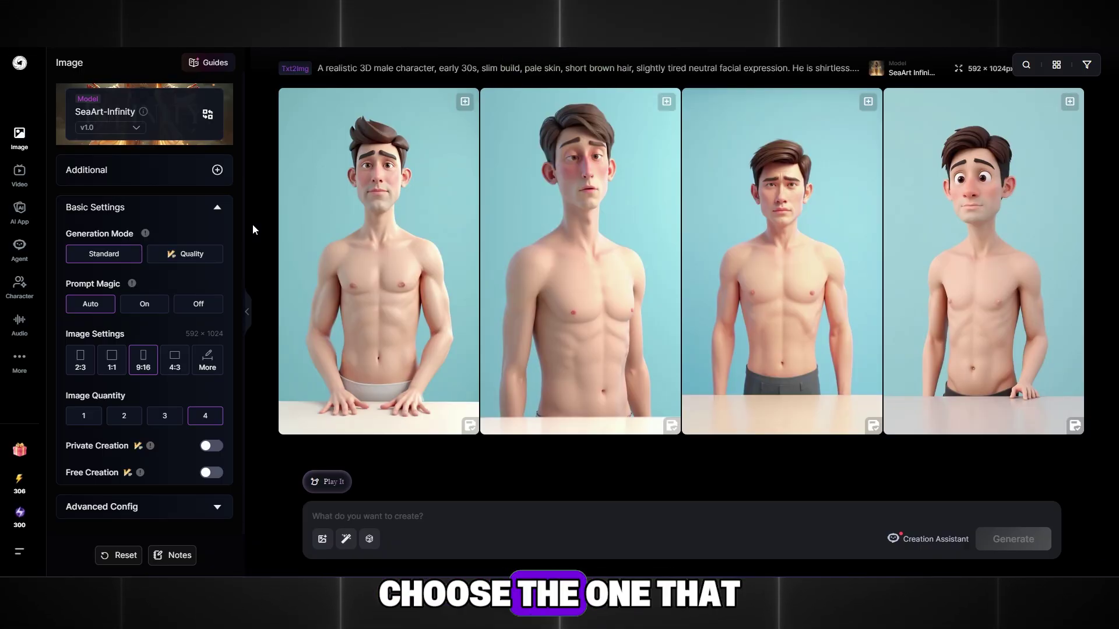
left_click(974, 210)
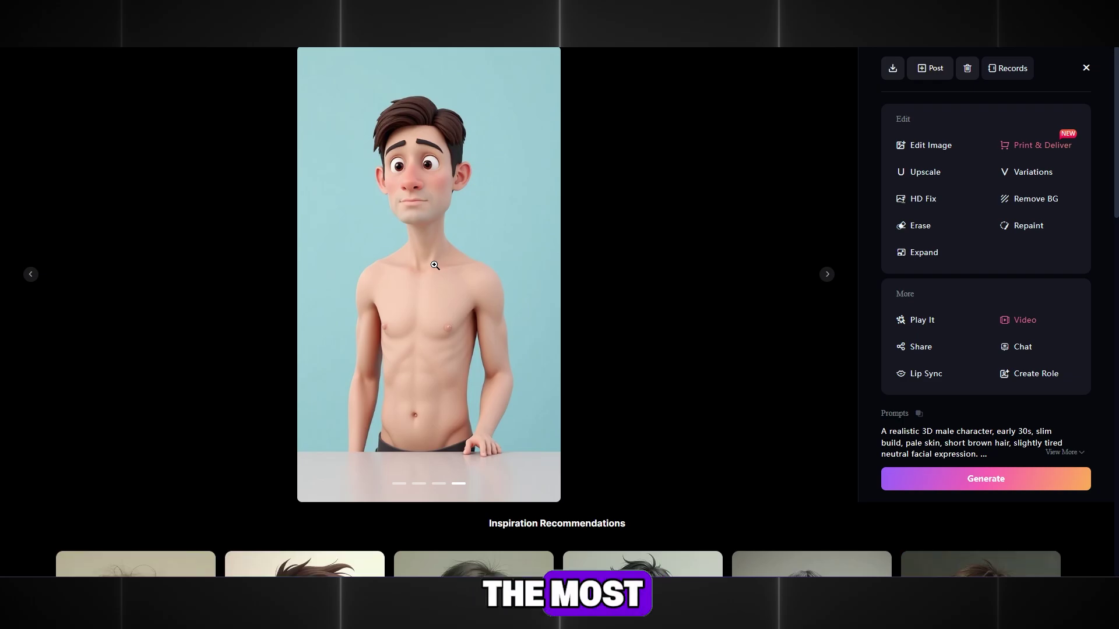
key("Escape")
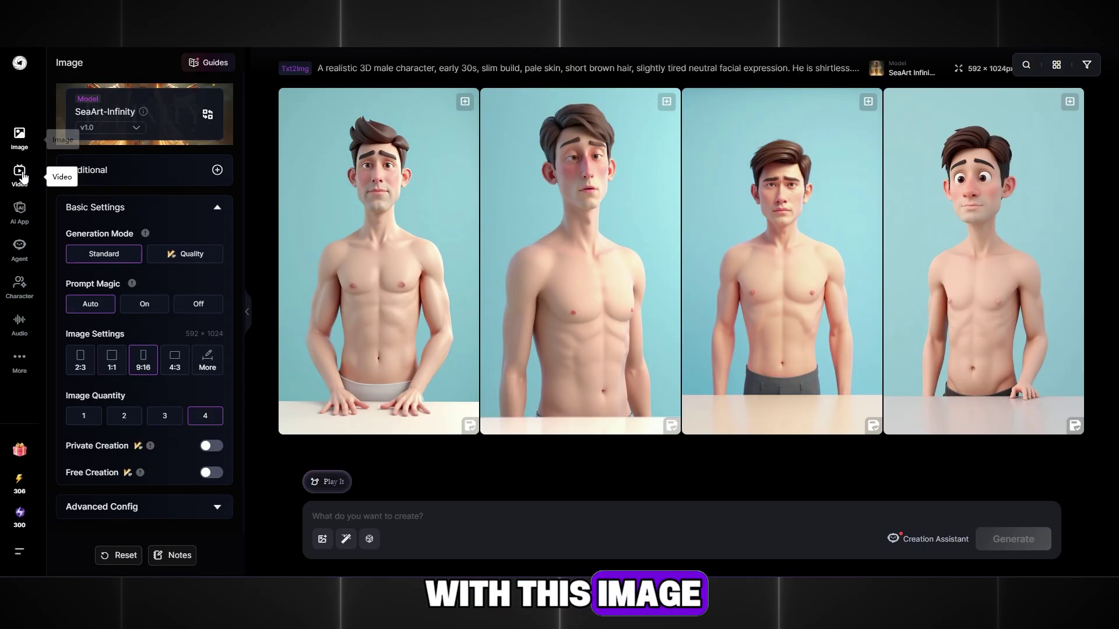
Create a video from the generated man slowly placing his right hand flat on the table.
left_click(20, 173)
left_click(81, 238)
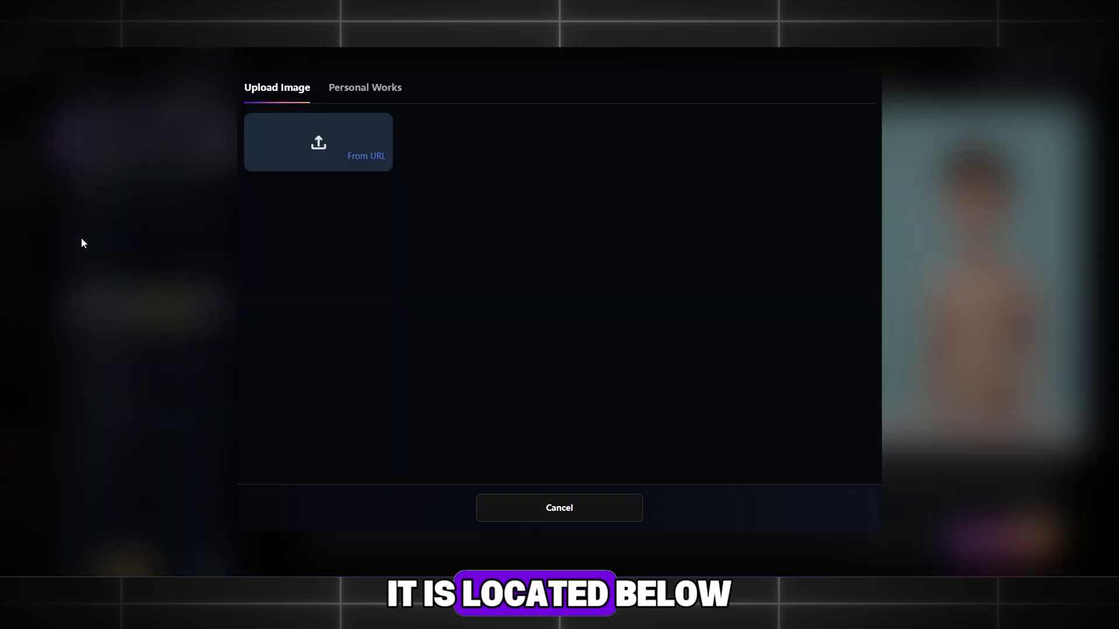
left_click(469, 197)
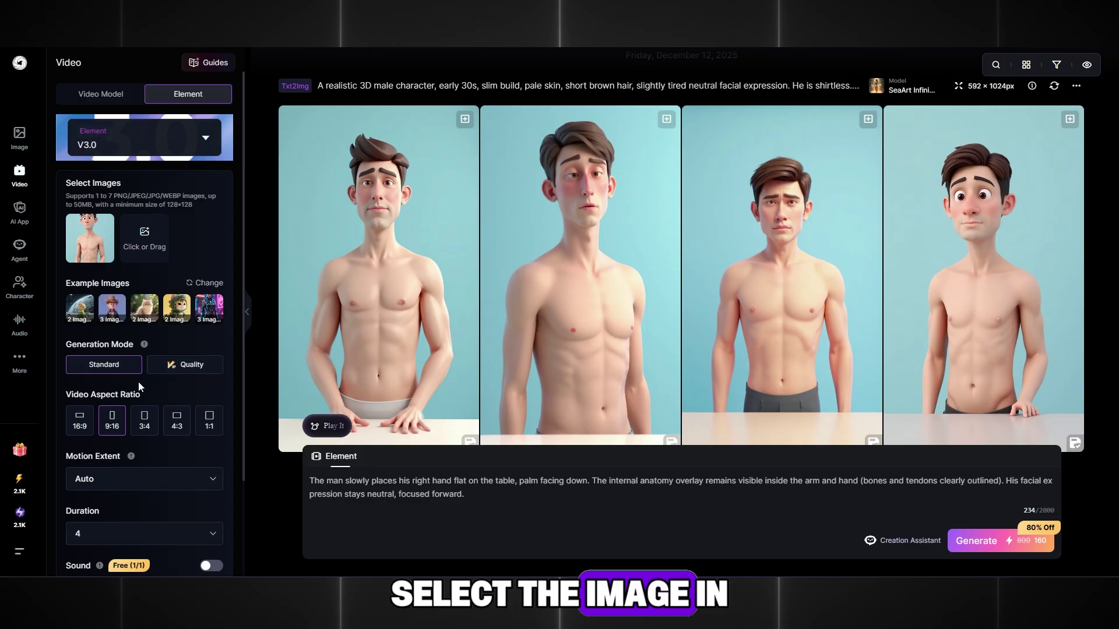
left_click(971, 542)
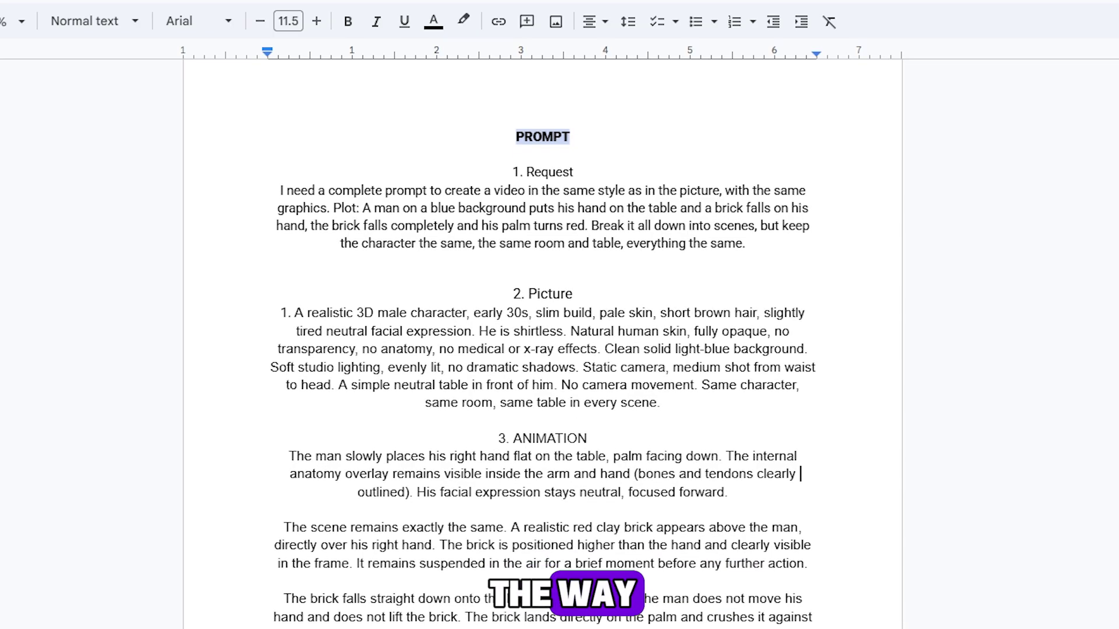
scroll(314, 133, "down", 1)
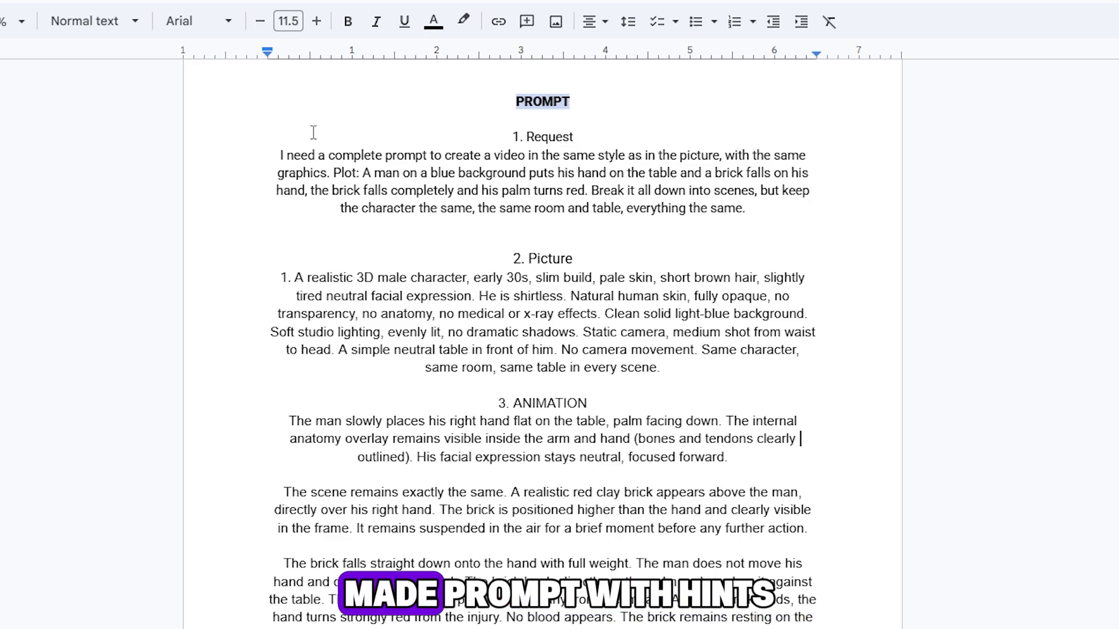
left_click_drag(240, 150, 582, 624)
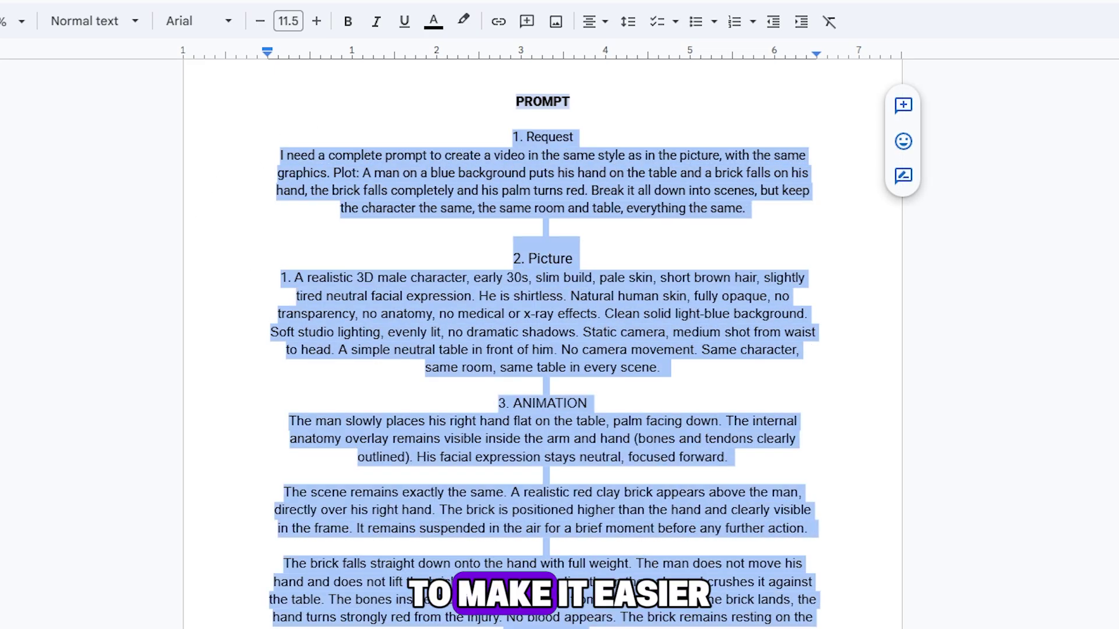
left_click(824, 534)
scroll(824, 534, "down", 3)
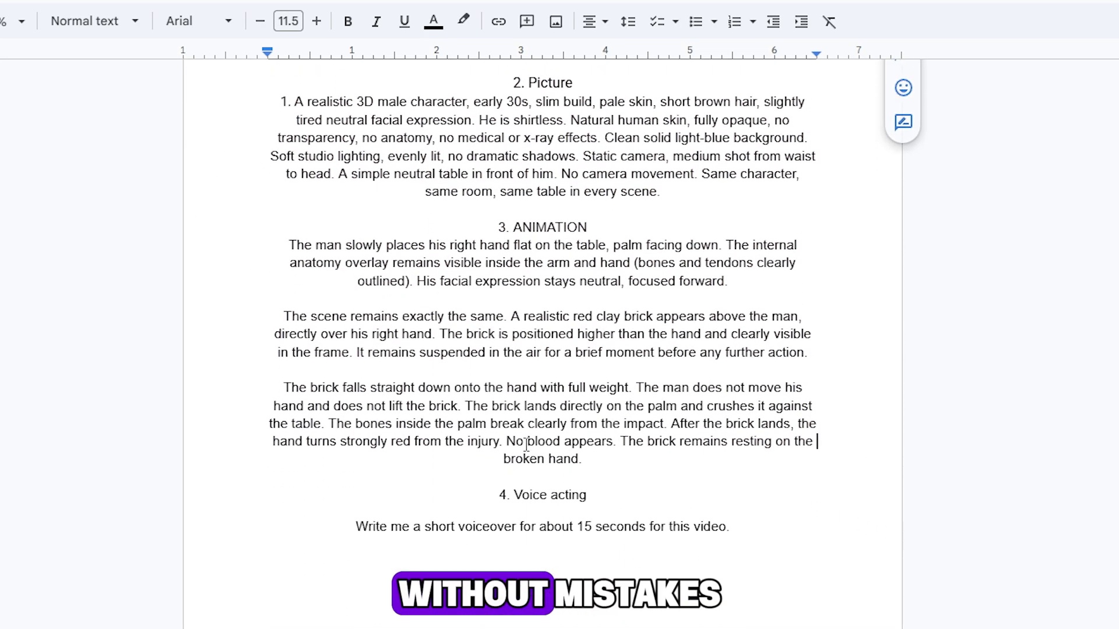
scroll(896, 542, "up", 3)
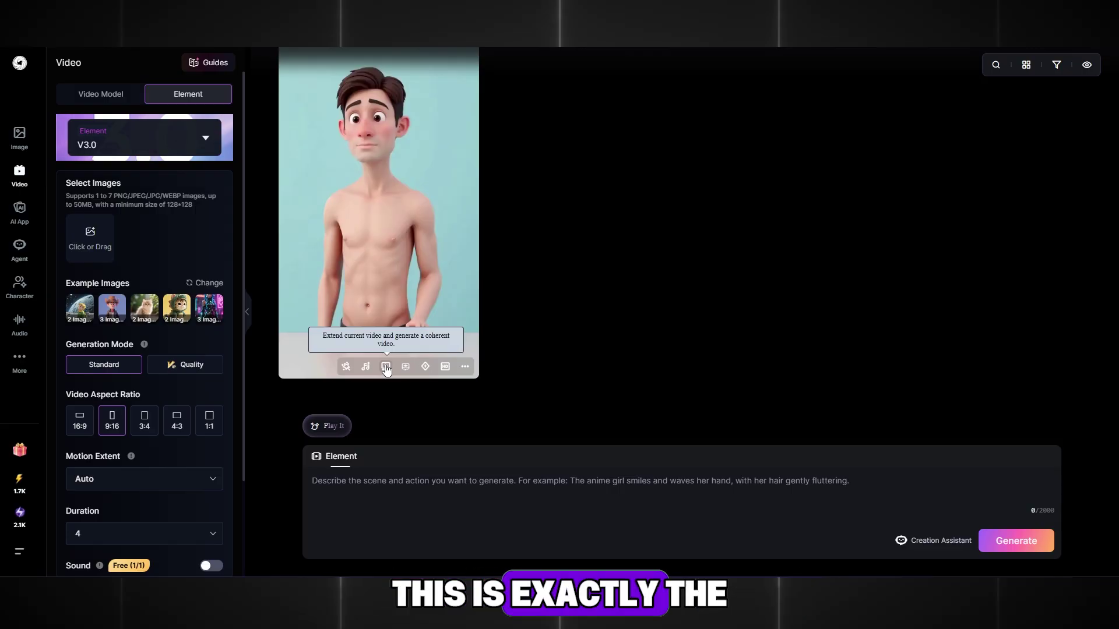
Extend the clip by 5 seconds with a red clay brick appearing above his right hand.
left_click(386, 367)
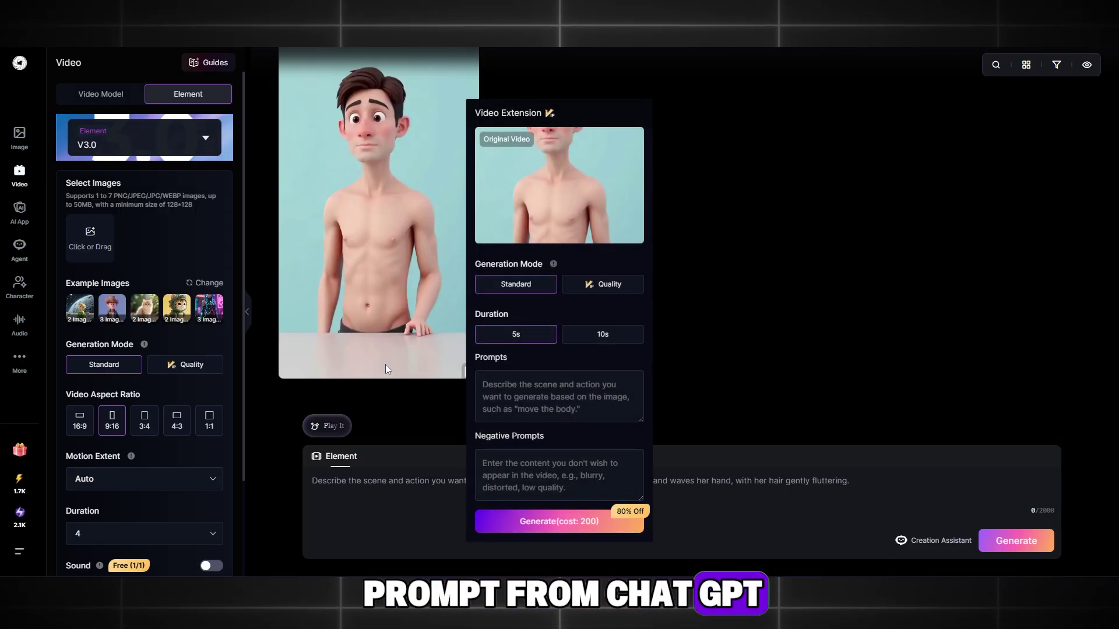
left_click(521, 399)
key("ctrl+v")
scroll(521, 400, "up", 3)
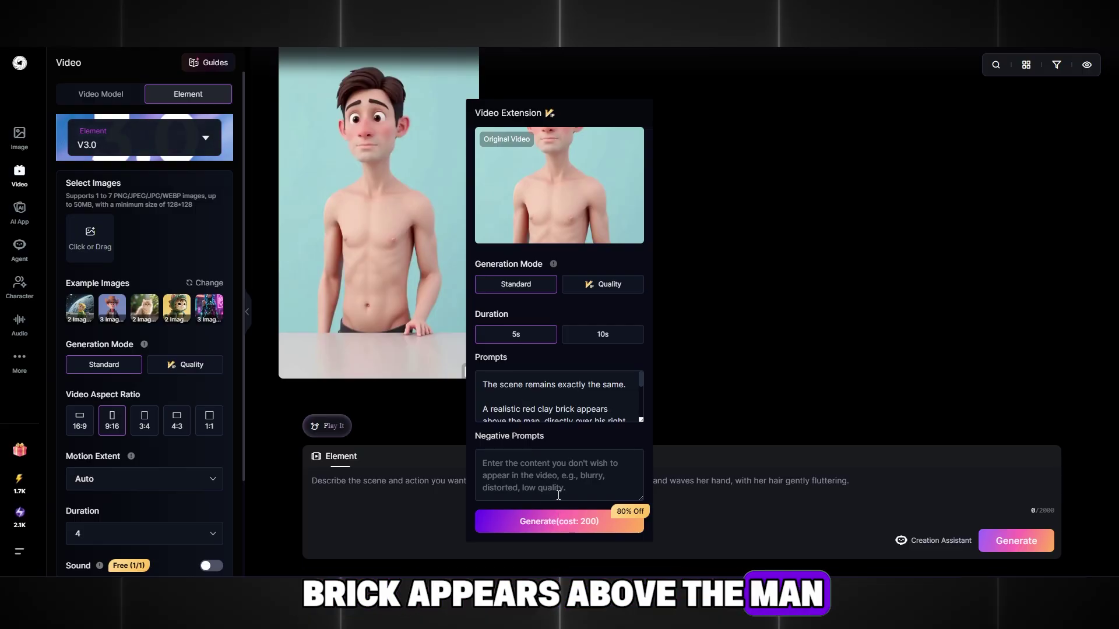
scroll(549, 421, "down", 1)
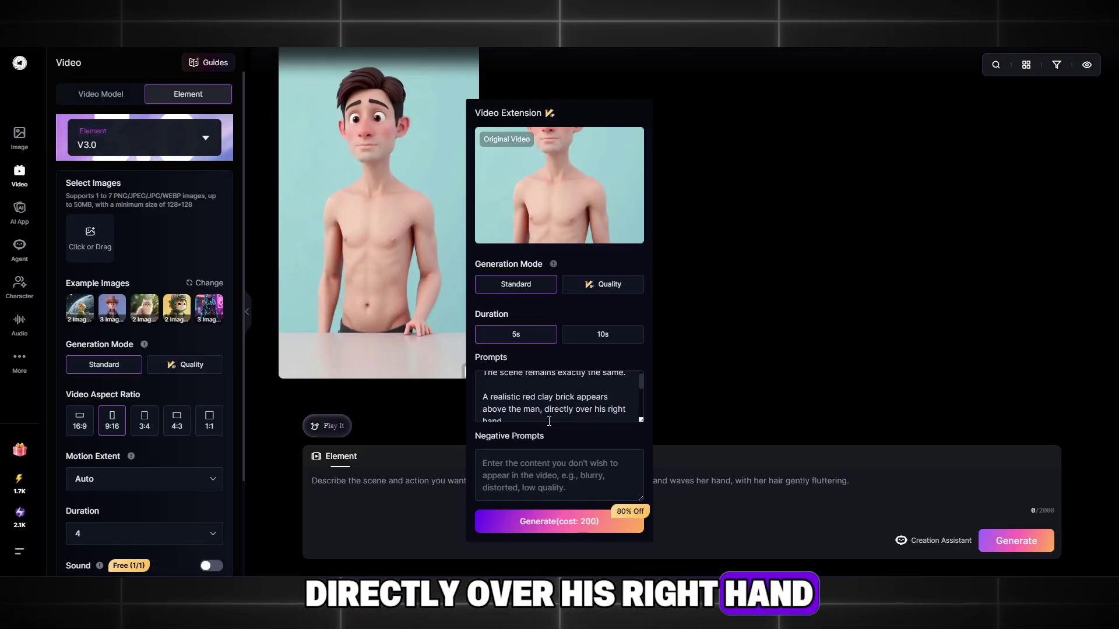
scroll(549, 420, "down", 2)
scroll(549, 421, "up", 3)
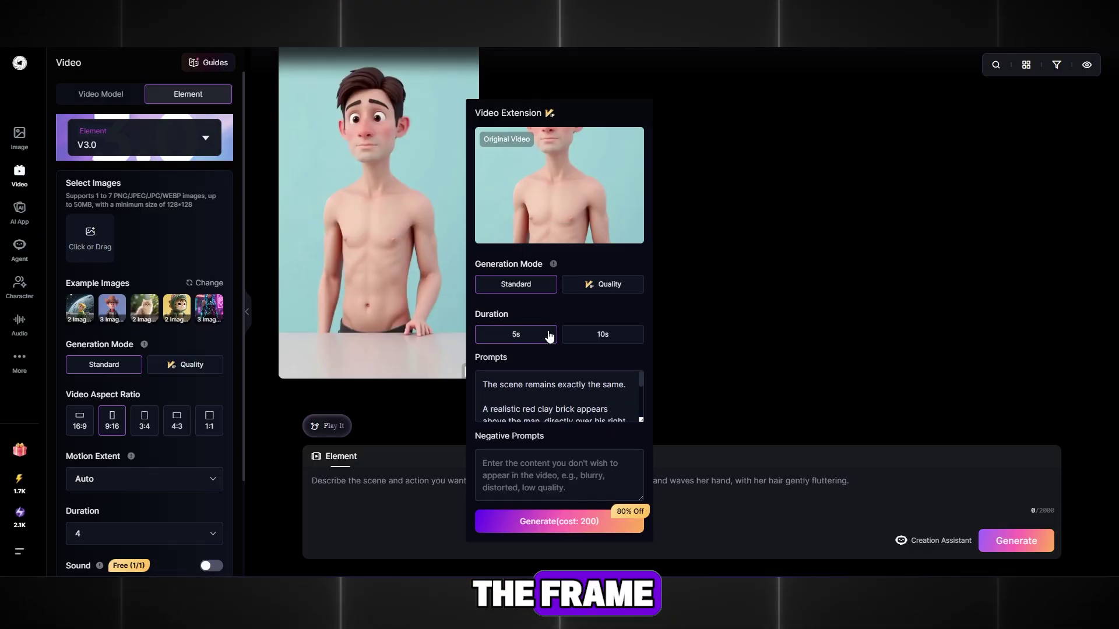
left_click(571, 523)
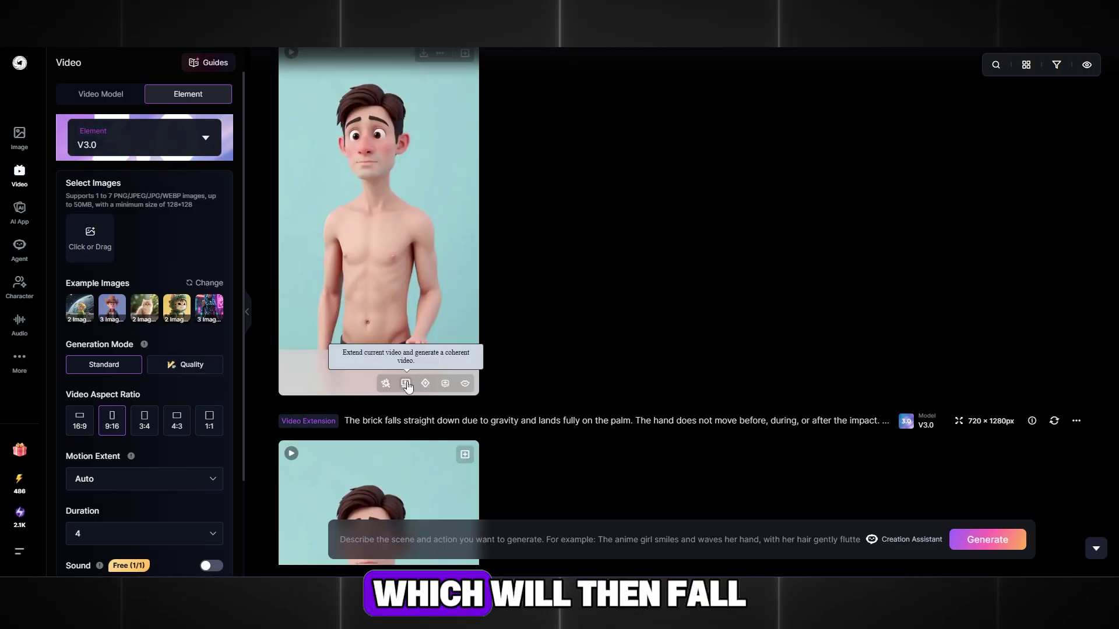
Queue an extension of the brick clip with the camera closing in on the palm.
left_click(410, 385)
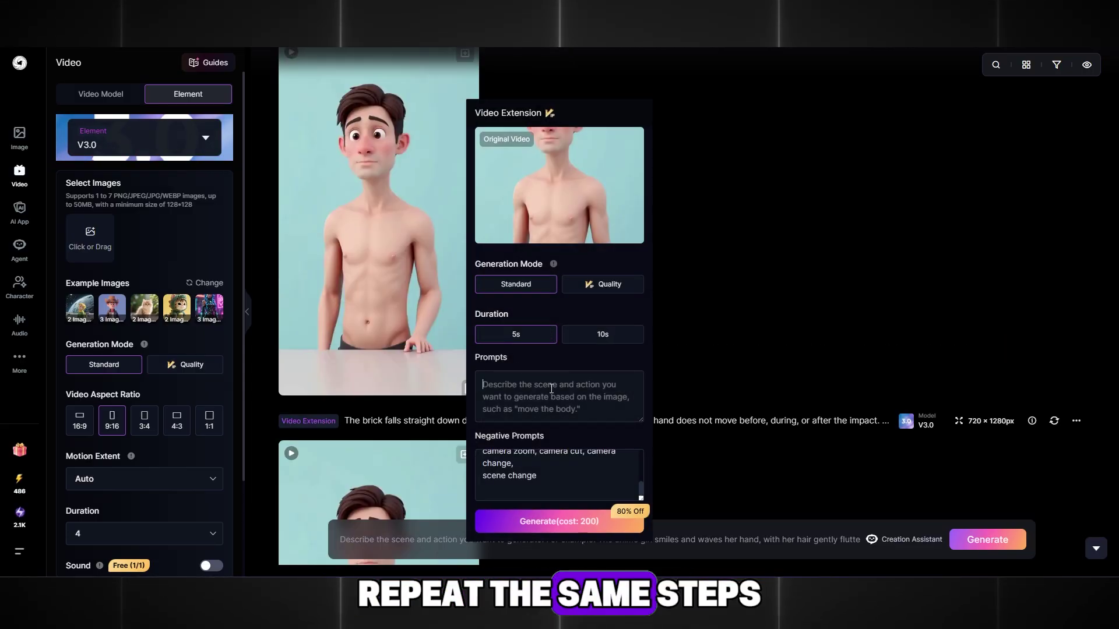
key("ctrl+v")
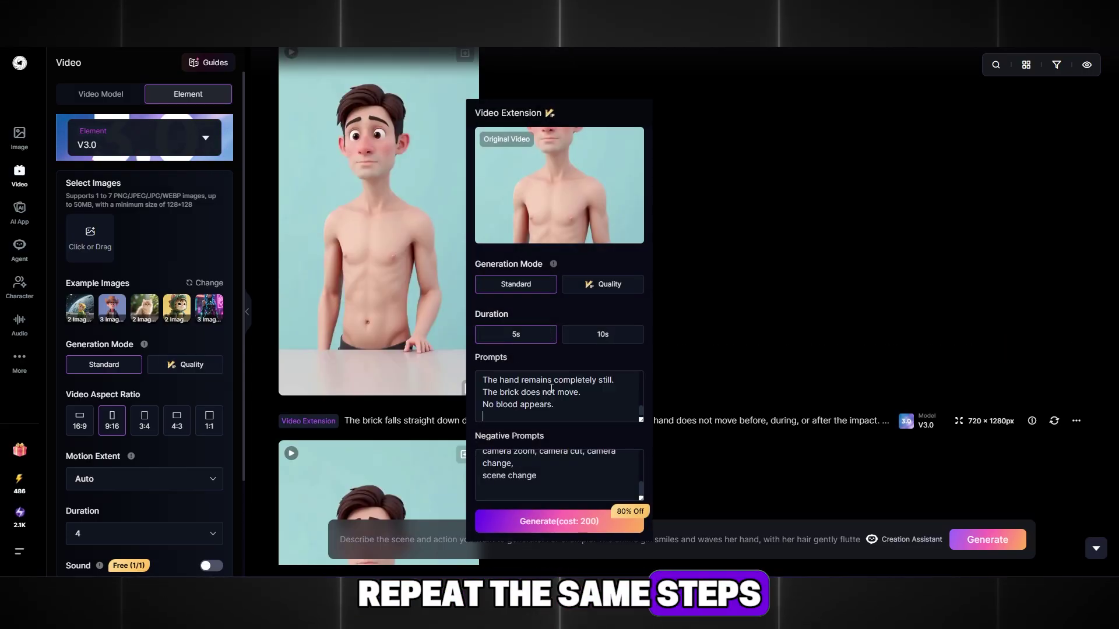
left_click(573, 523)
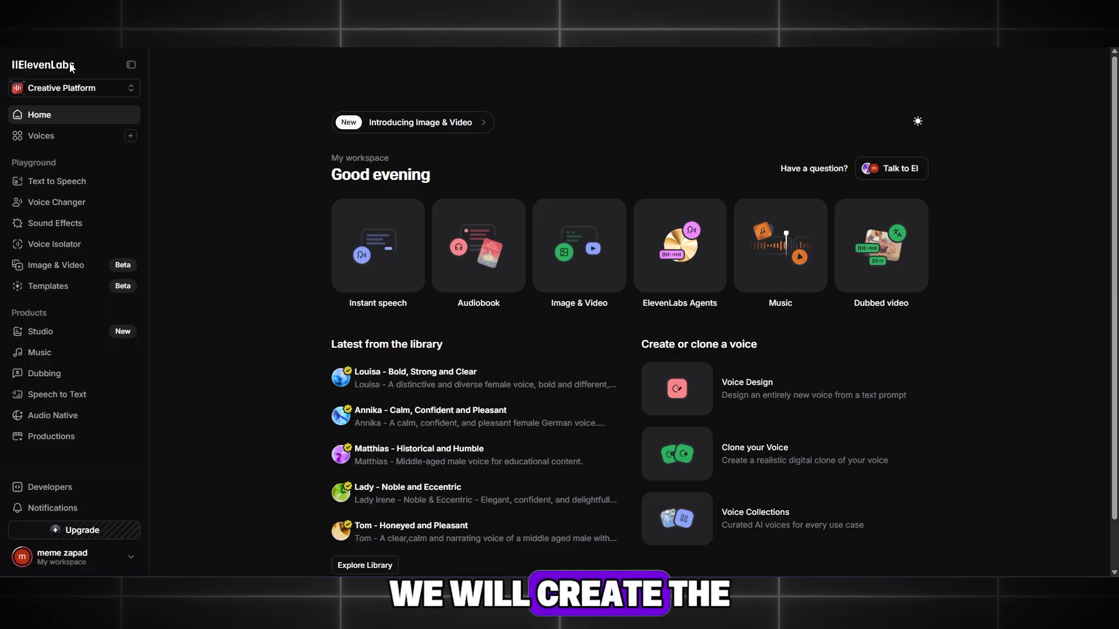
Bring up ElevenLabs Text to Speech, stop the voice preview, and leave speed at 1.00.
left_click(51, 182)
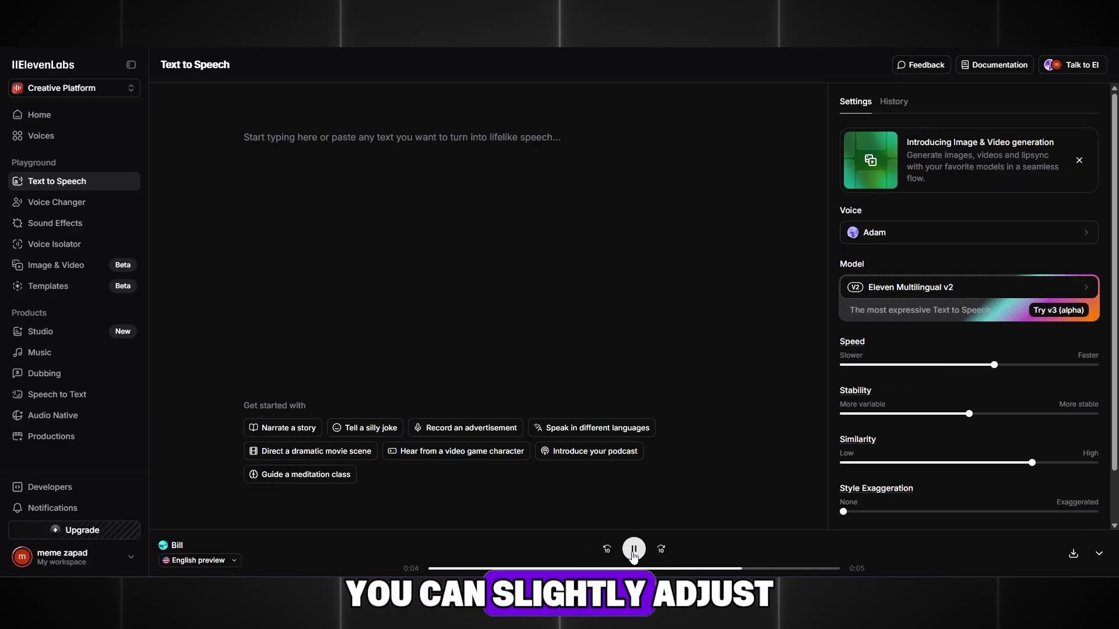
left_click(634, 549)
mouse_move(994, 367)
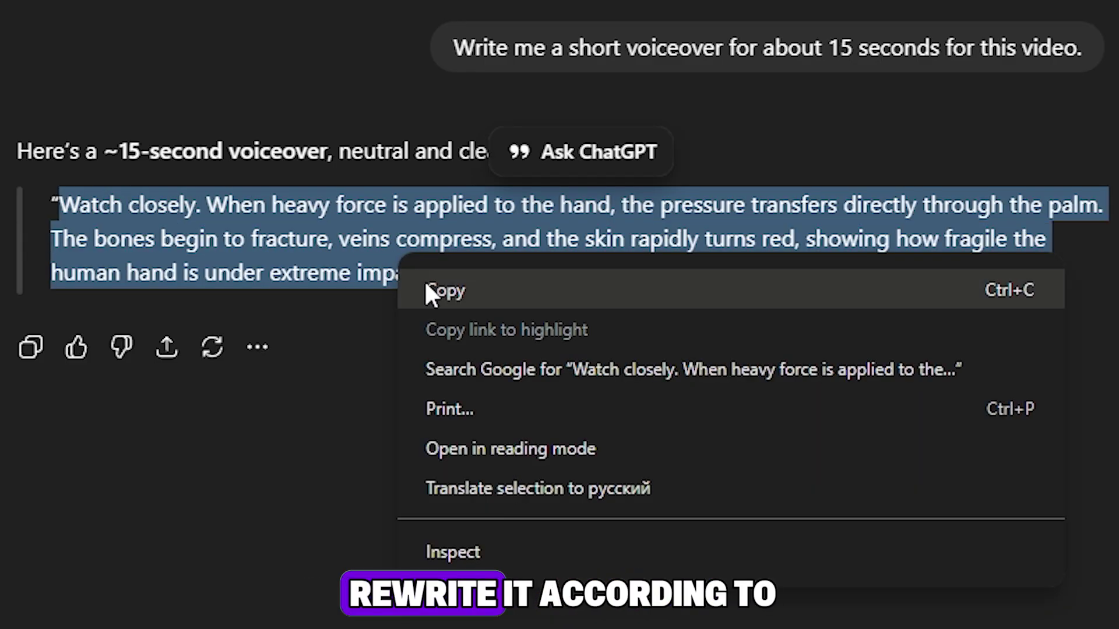
Copy the 15-second hand-injury voiceover script from ChatGPT.
left_click(430, 290)
left_click(388, 307)
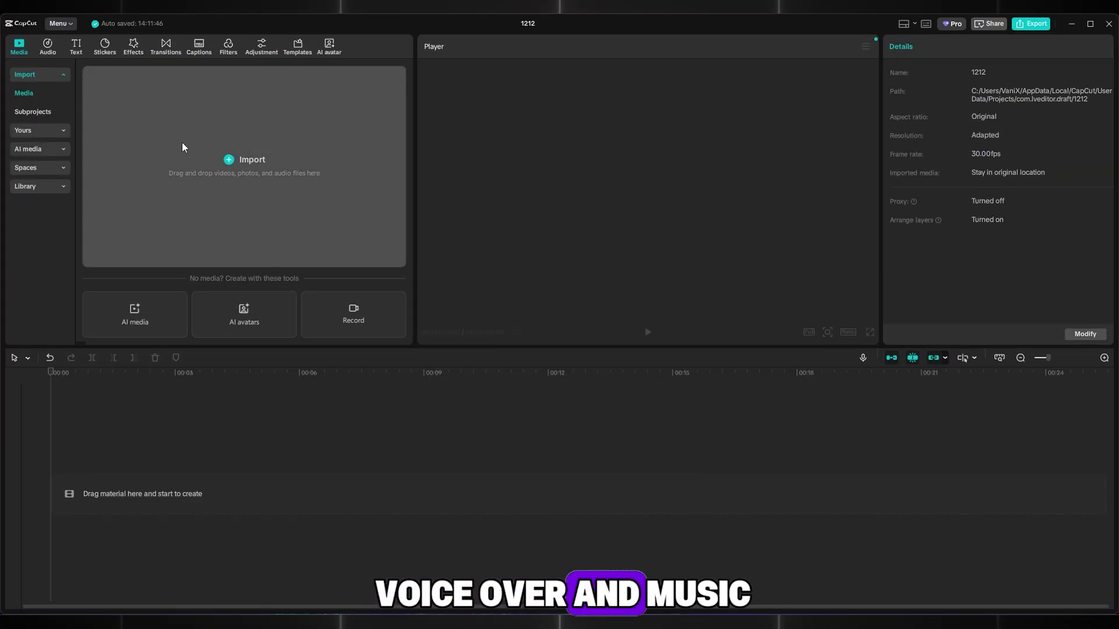
Import the hand video, ElevenLabs voiceover and Sneaky-Adventure music onto separate timeline tracks.
left_click(234, 162)
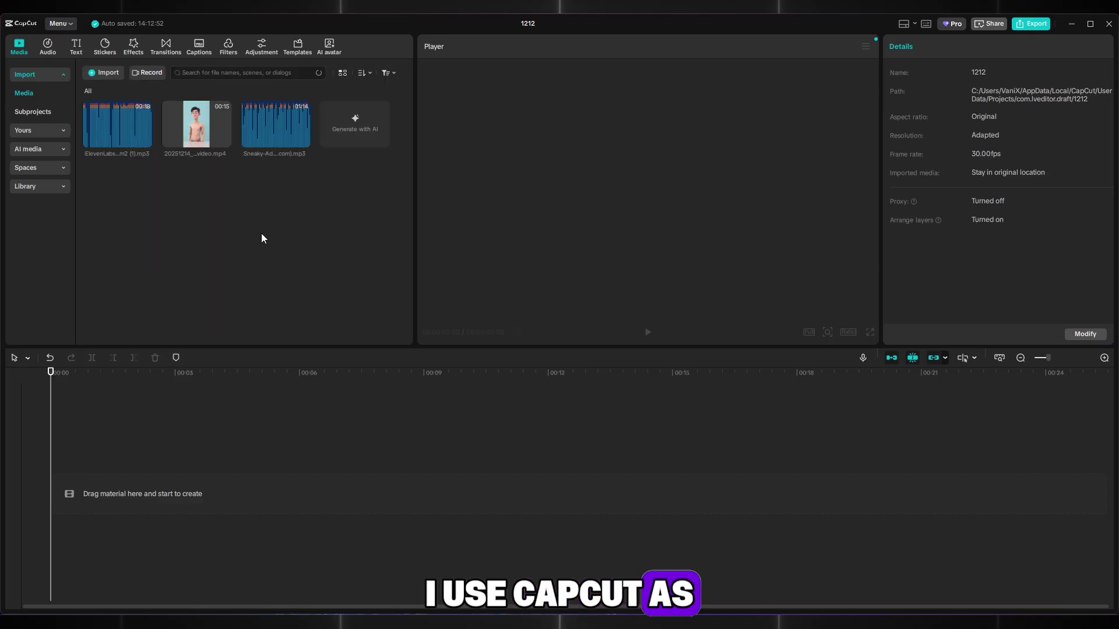
left_click_drag(169, 404, 124, 490)
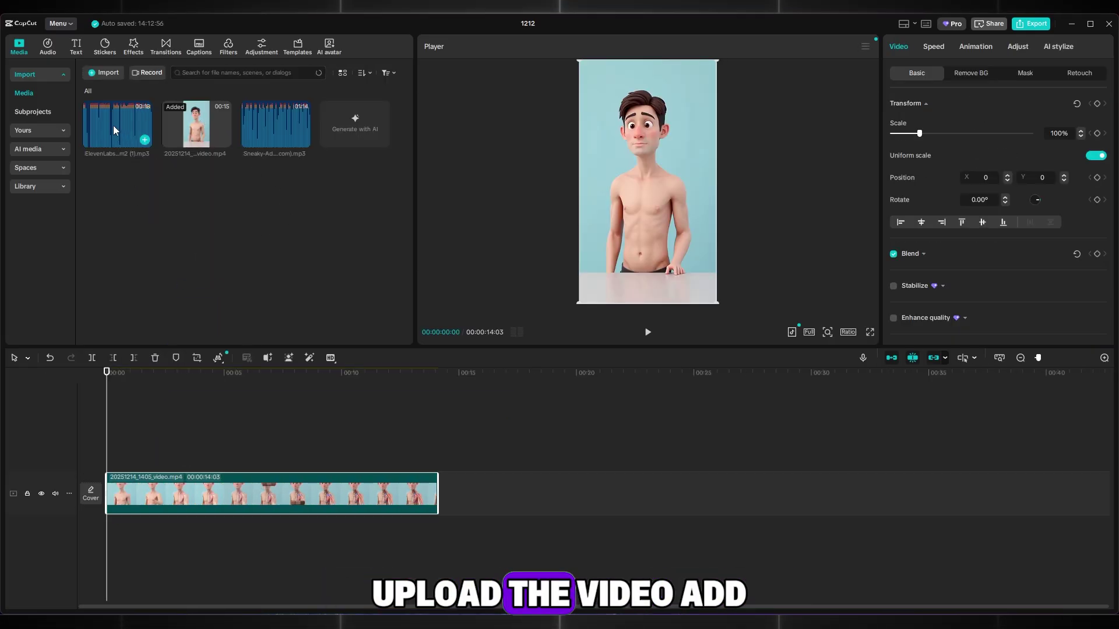
left_click_drag(113, 124, 110, 541)
left_click(340, 495)
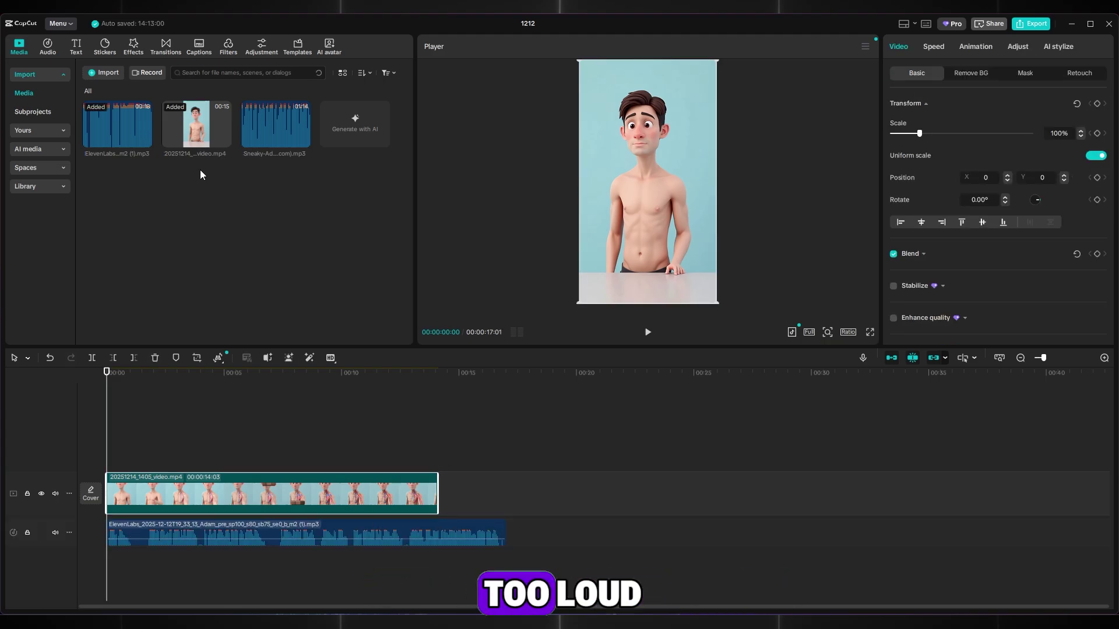
left_click_drag(261, 129, 342, 510)
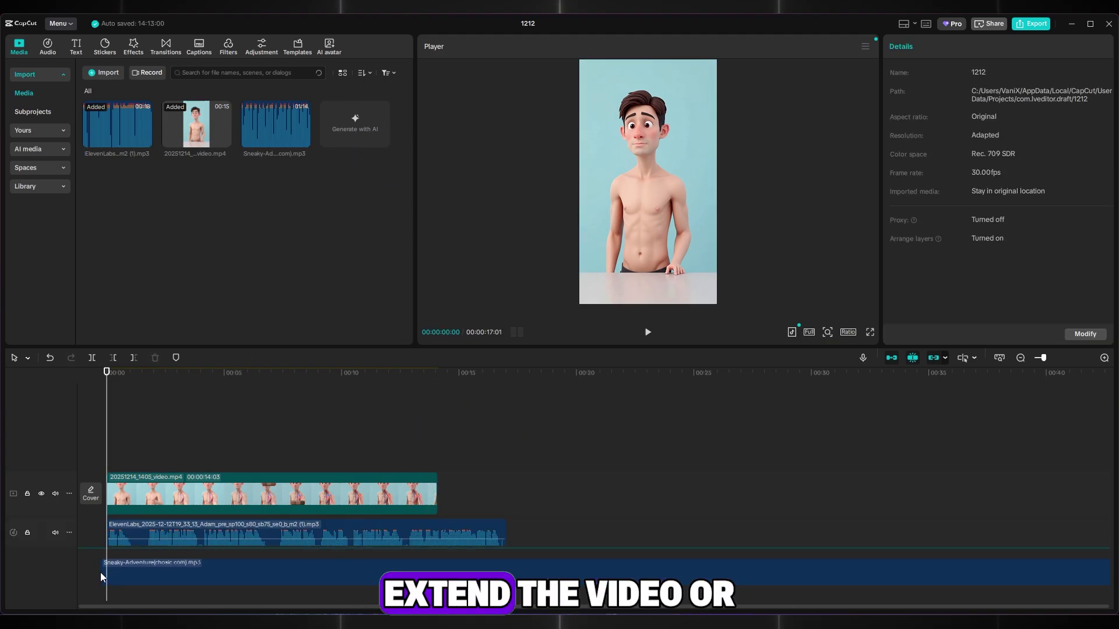
left_click_drag(101, 577, 106, 568)
Move to 00:12:13, preview the edit, and bring up the export frame rate options.
left_click(395, 492)
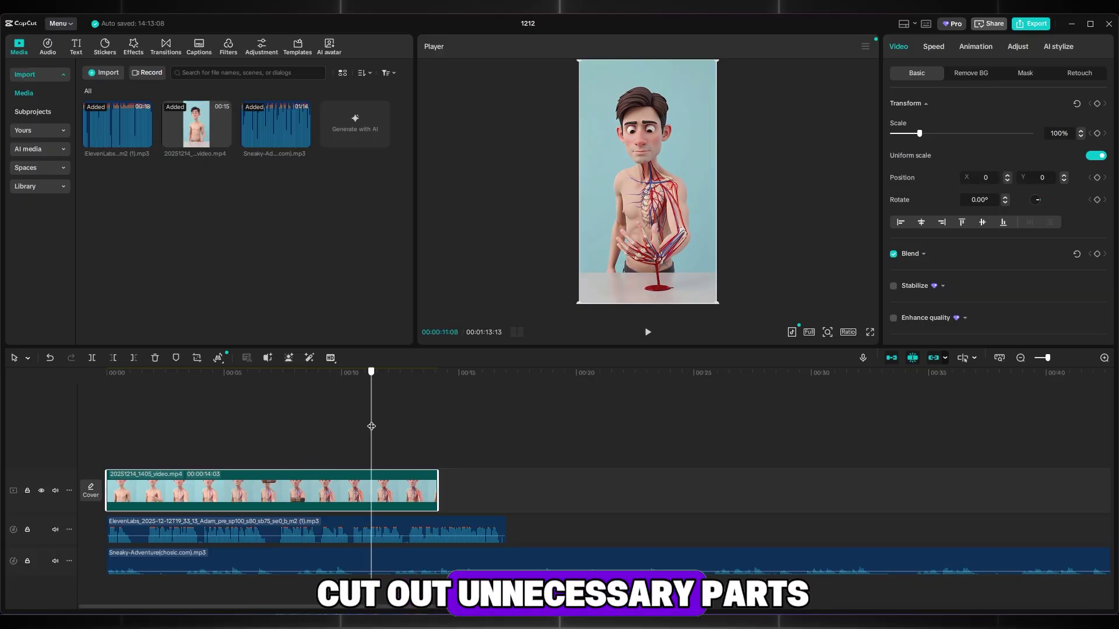
left_click_drag(371, 426, 399, 428)
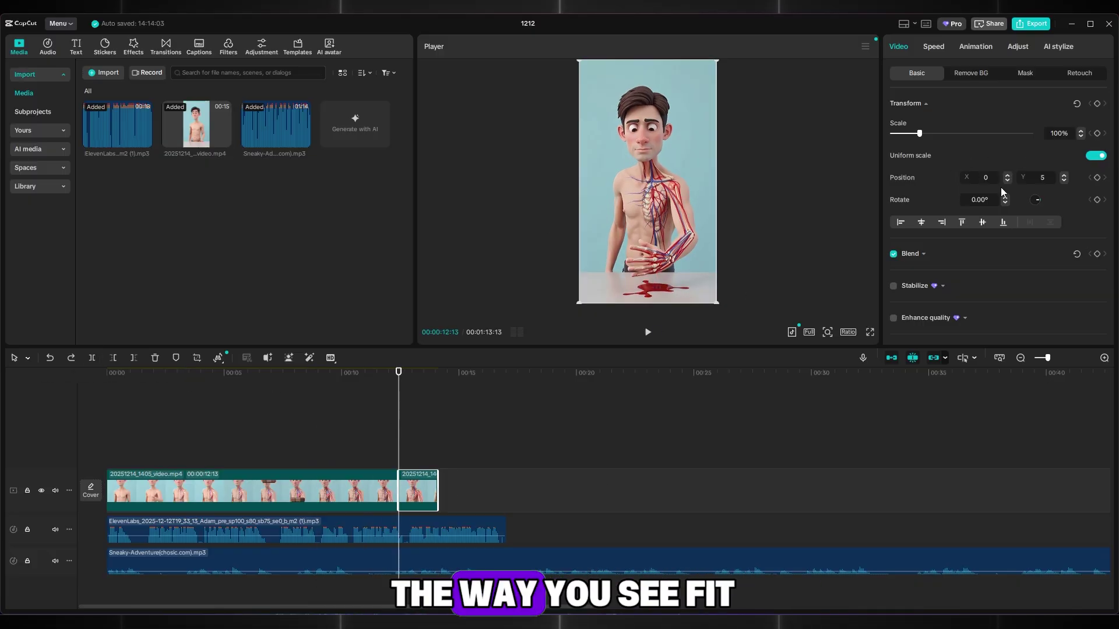
key("space")
left_click(479, 462)
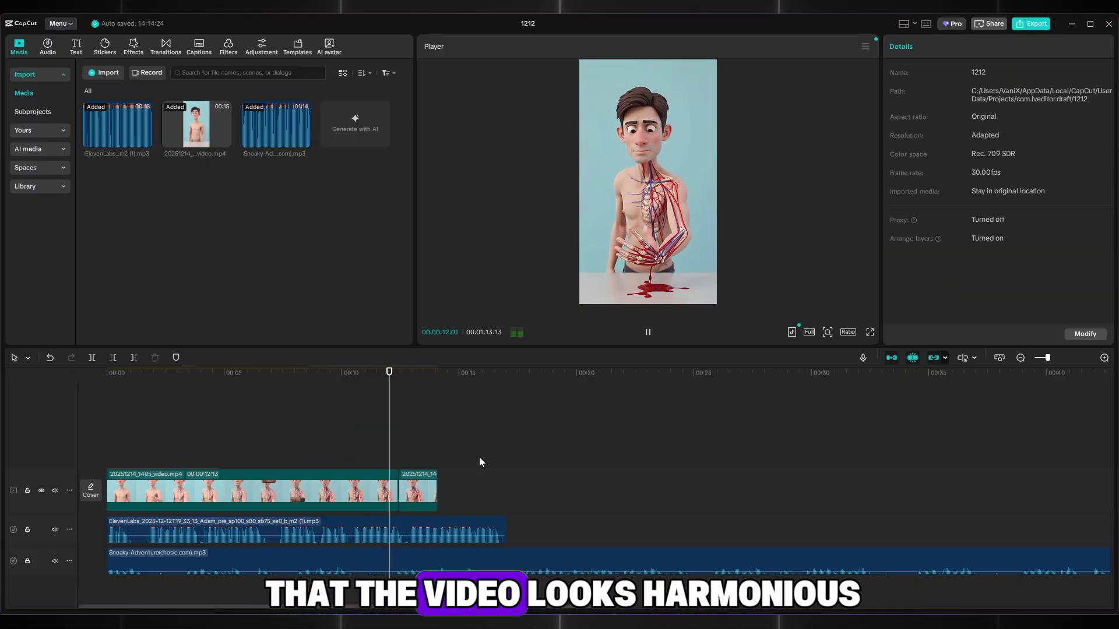
left_click(373, 489)
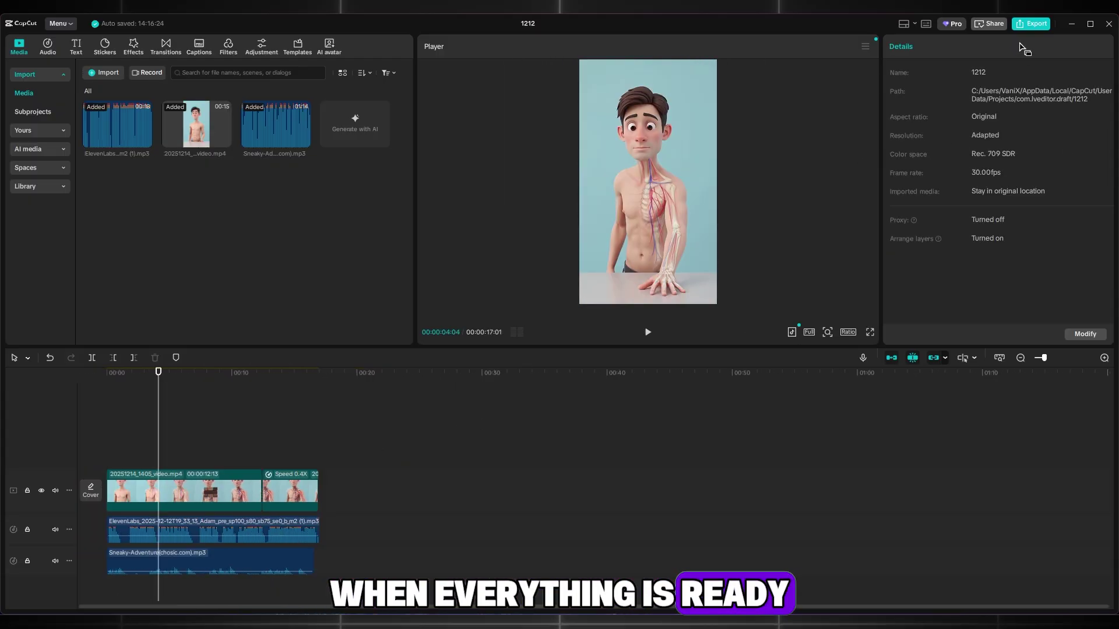
left_click(1029, 24)
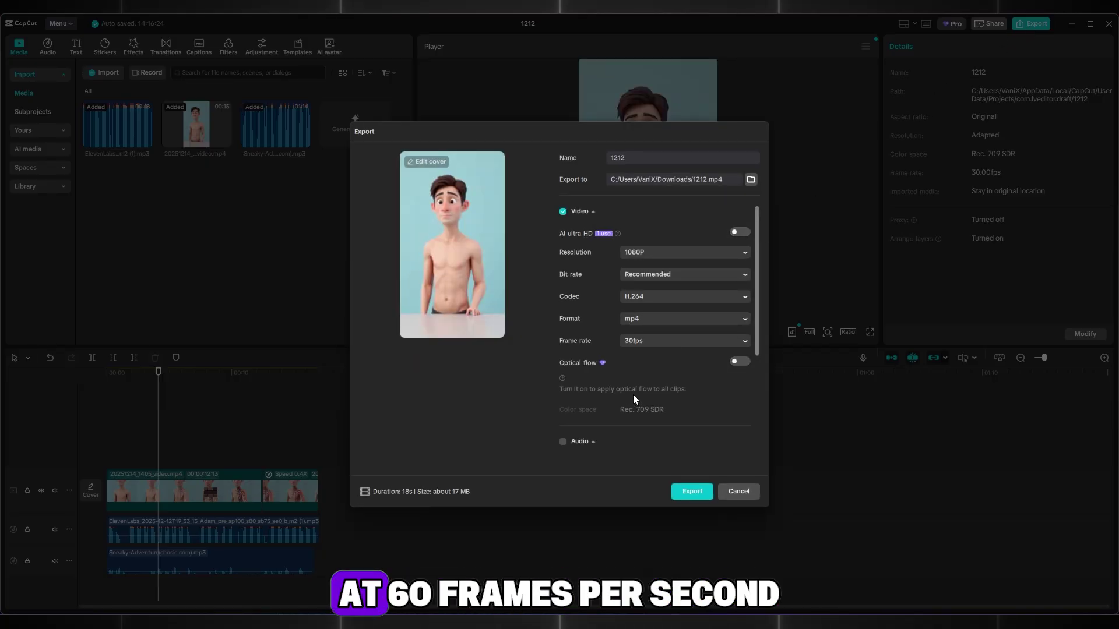
left_click(643, 345)
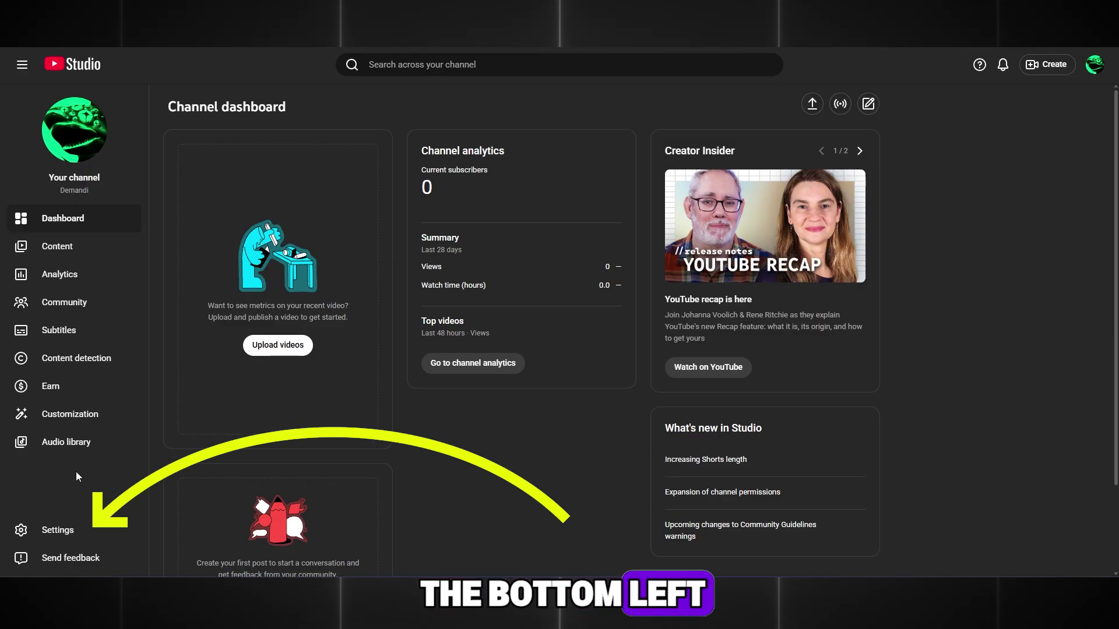
Set the channel's country of residence to United States under Channel > Basic info.
left_click(76, 530)
left_click(336, 218)
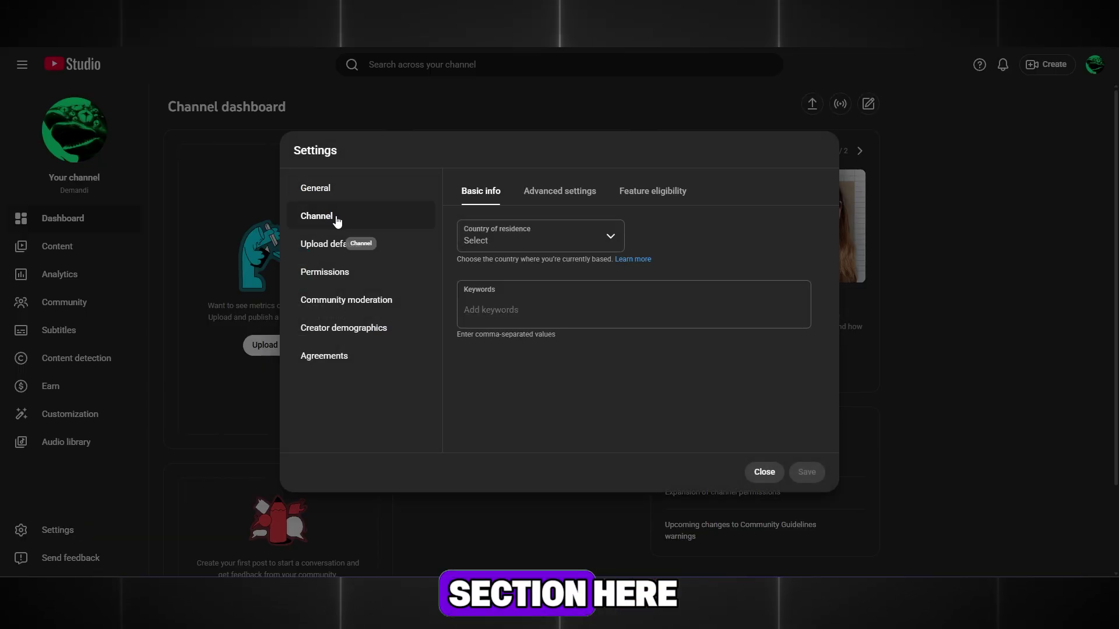
left_click(526, 229)
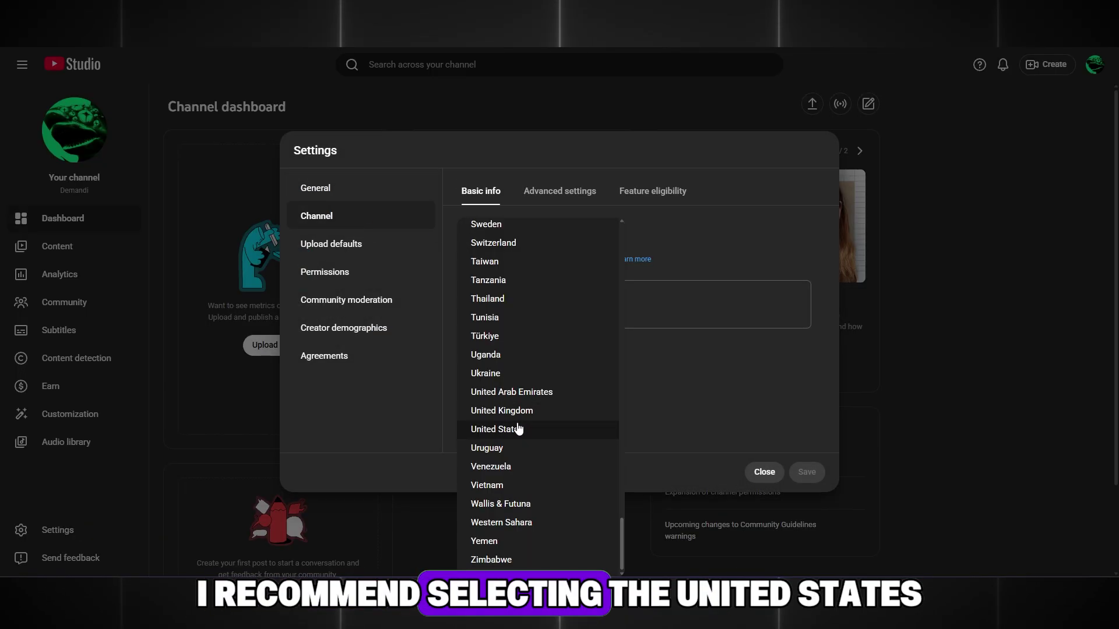
left_click(517, 430)
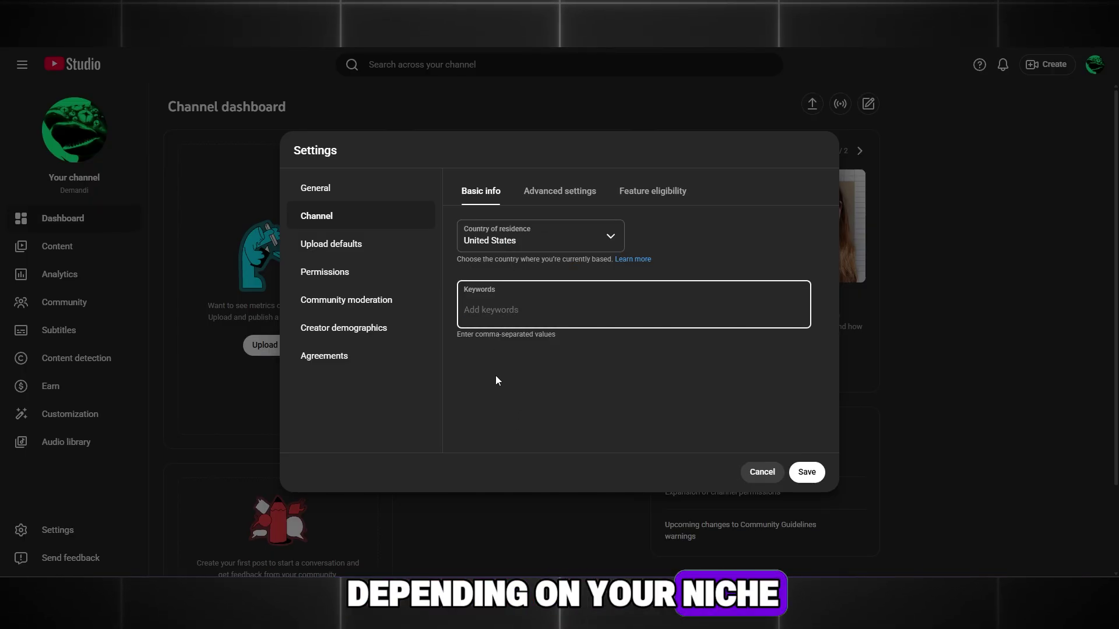
Add channel keywords (a competitor's name, animation, 3d animation) and review the Advanced settings audience options.
type("zack")
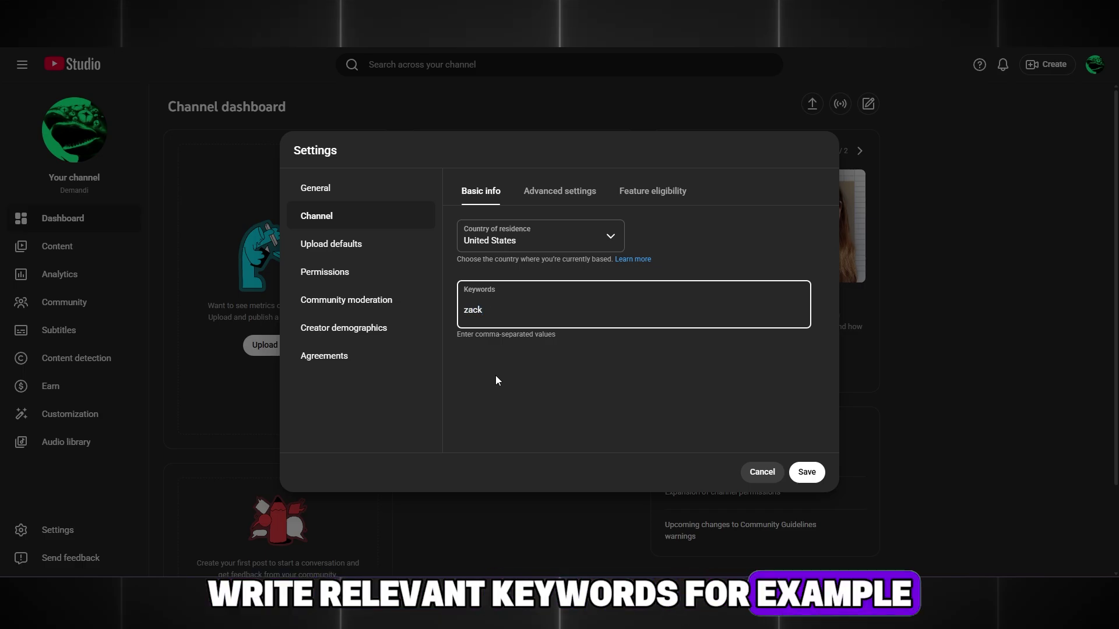
type(" d,an")
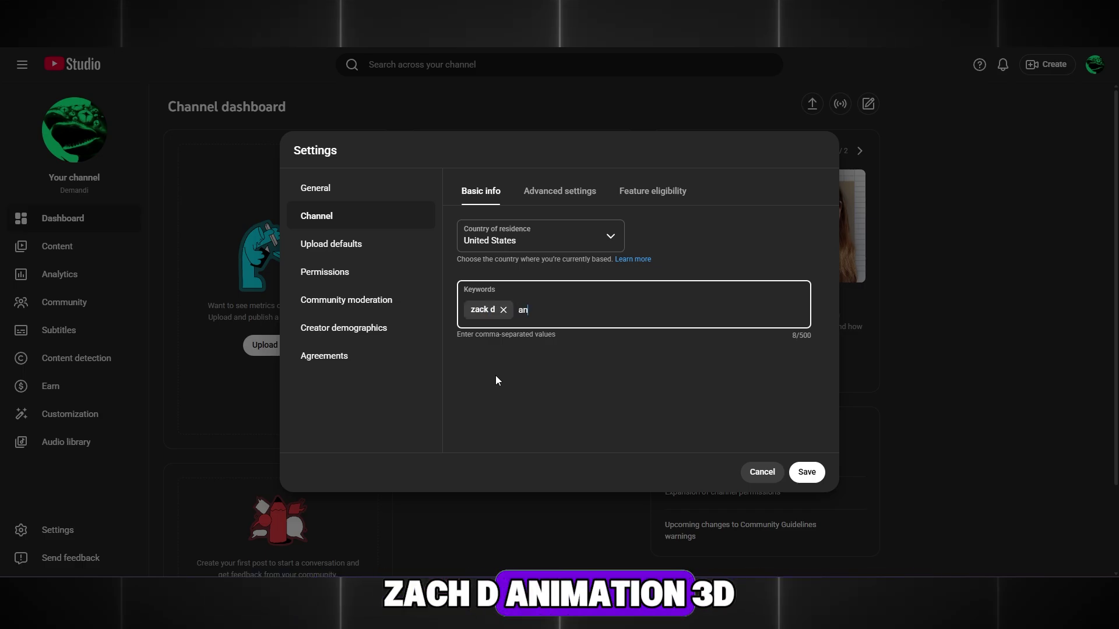
type("imation,3d ")
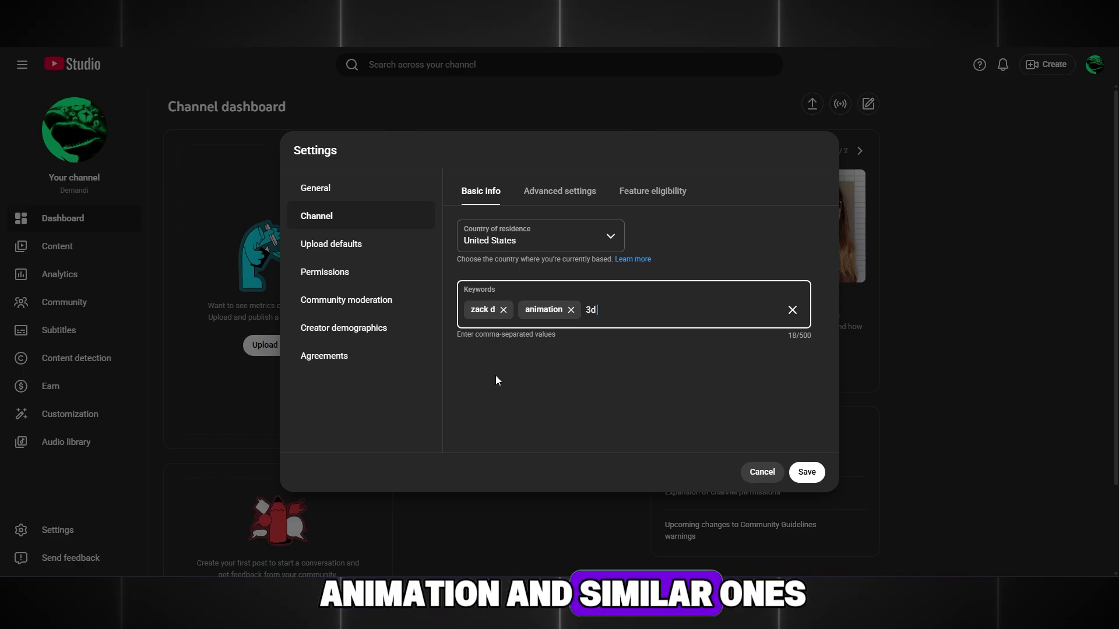
type("animation,")
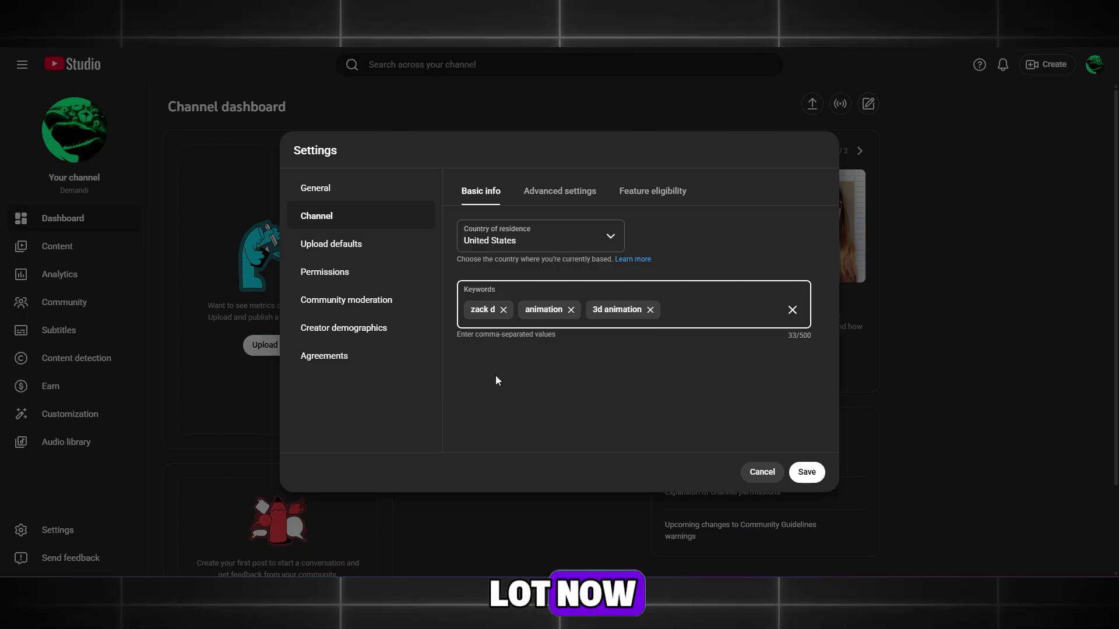
left_click(559, 191)
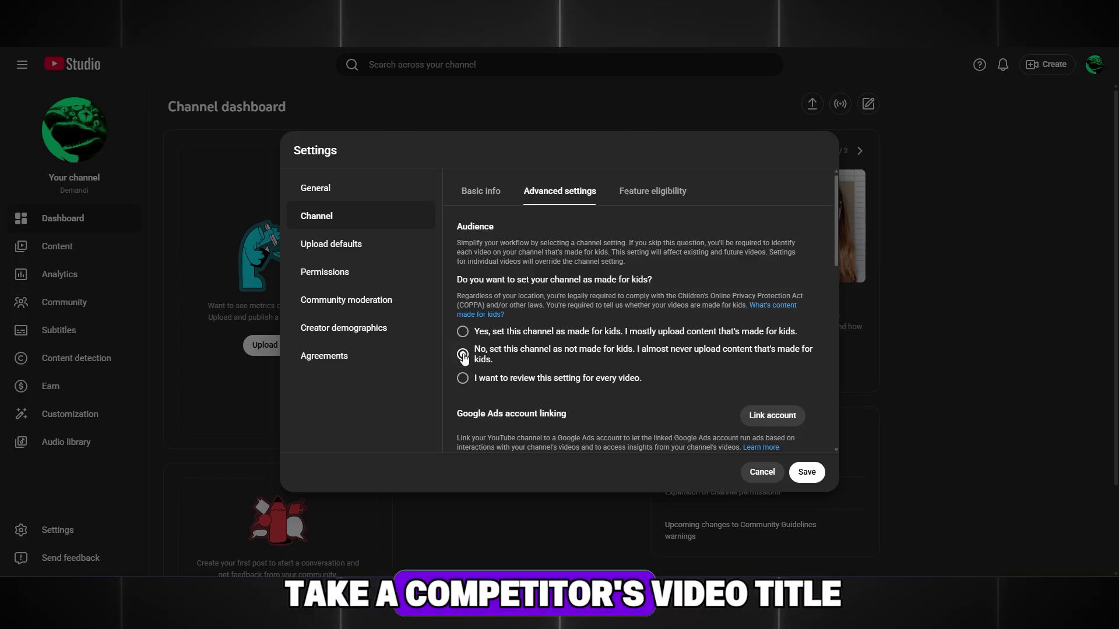
left_click(487, 191)
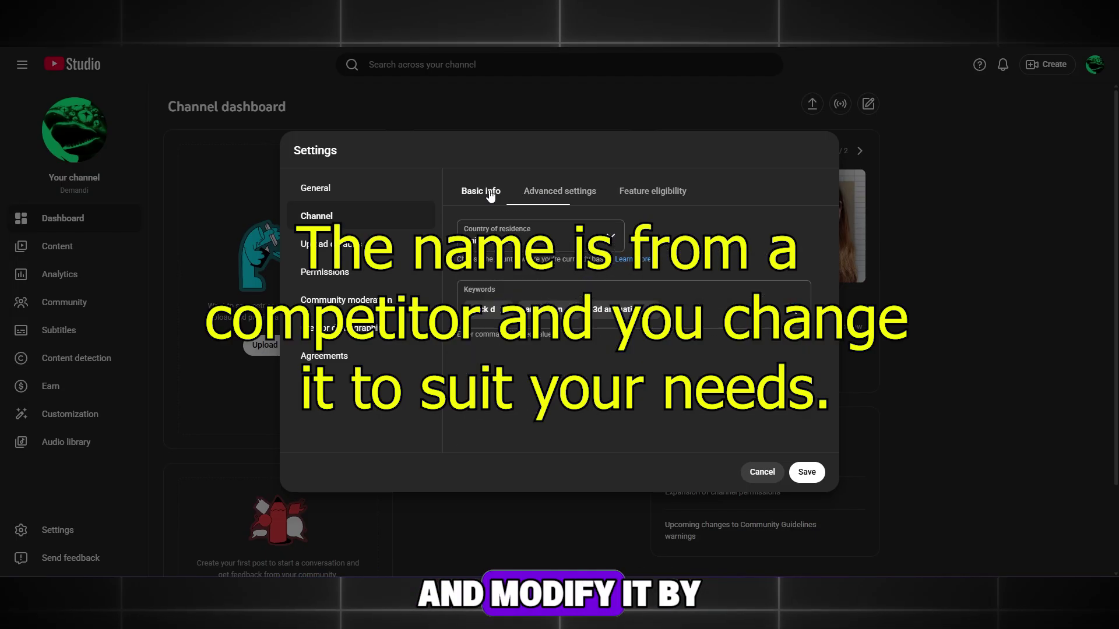
left_click(559, 192)
key("Escape")
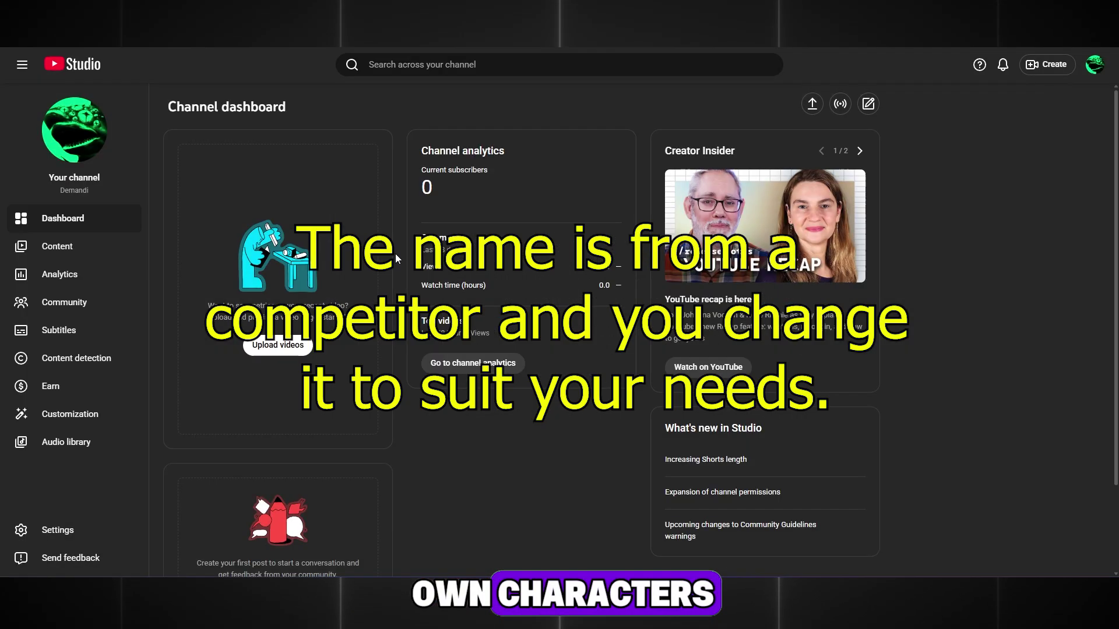